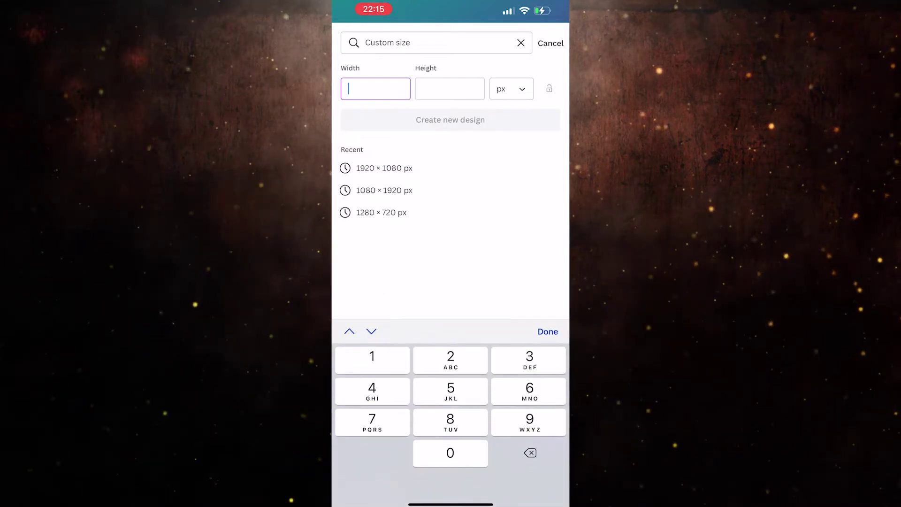
text(192)
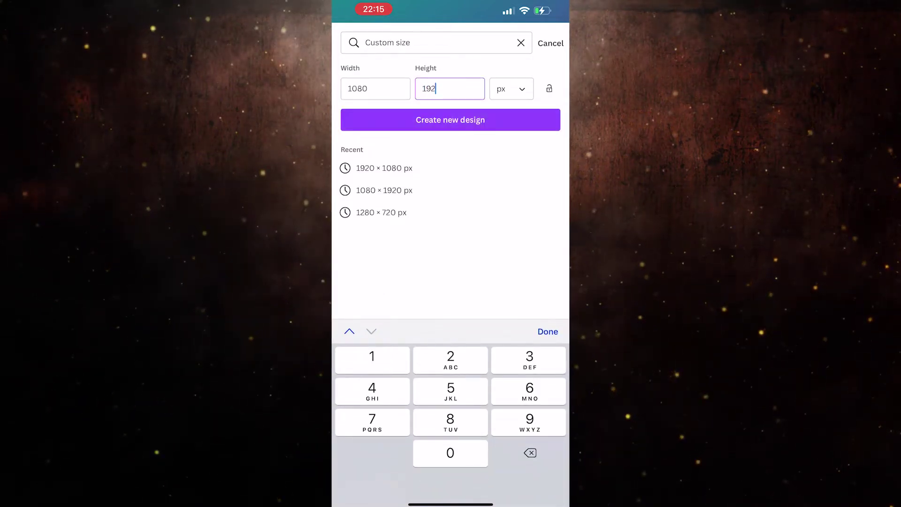
text(0)
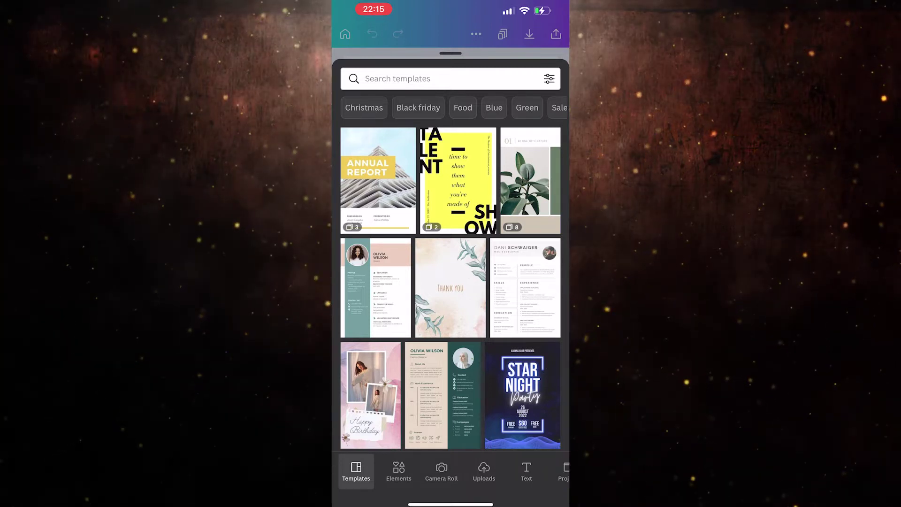
Step: Add a second text box reading 'My Text' beneath the paragraph text
click(526, 470)
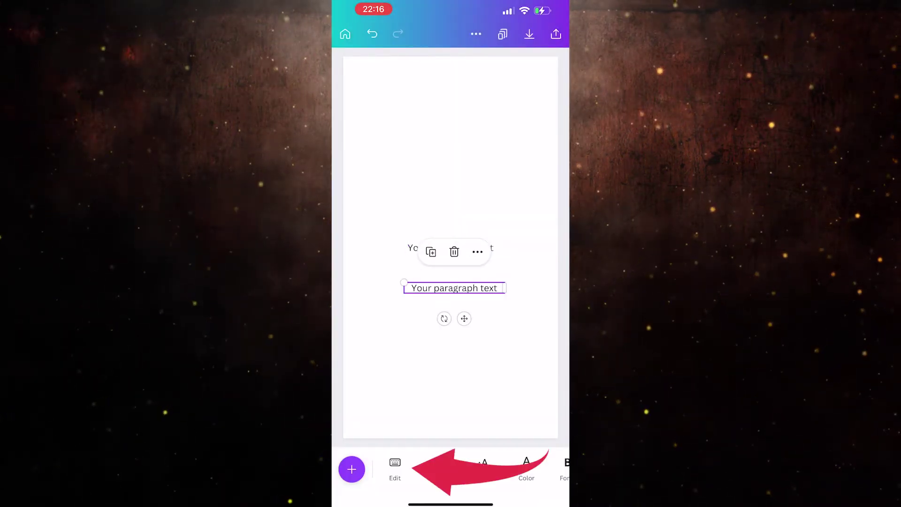
text(My Tex)
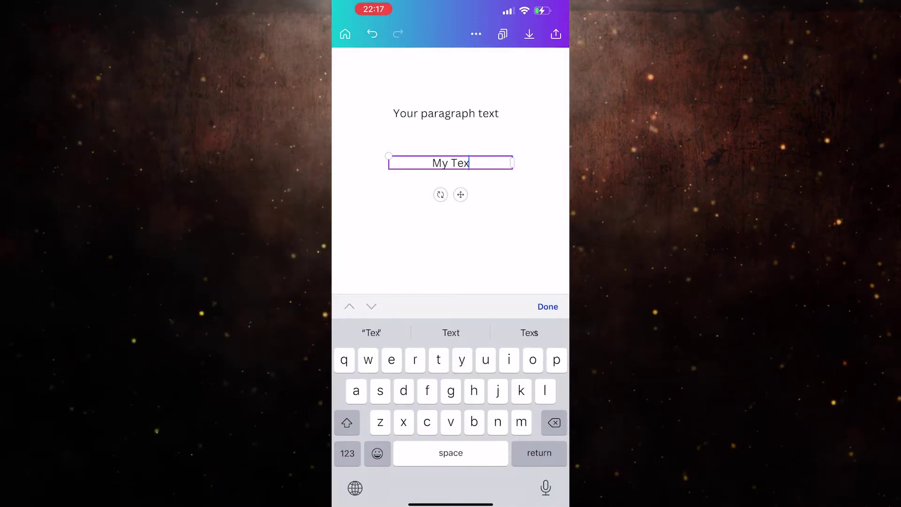
text(t)
click(548, 306)
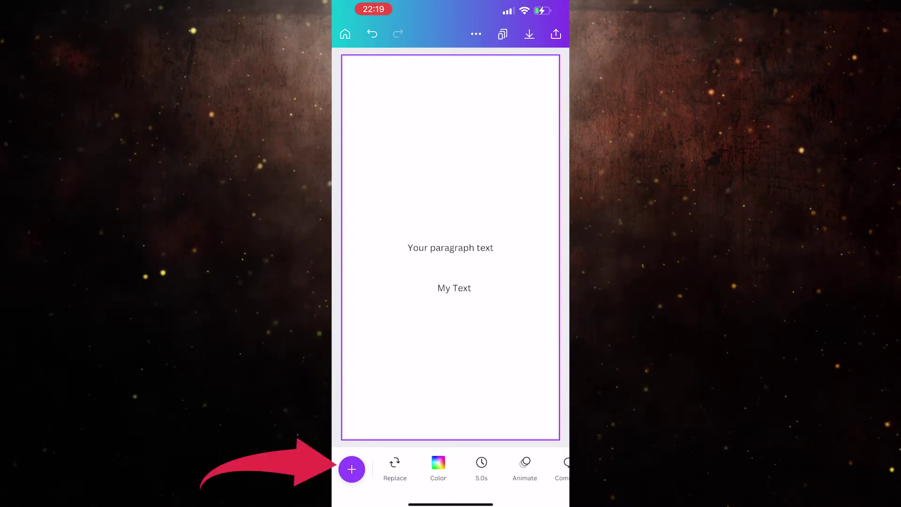
Step: Add a black square from the Elements library to the page
click(351, 469)
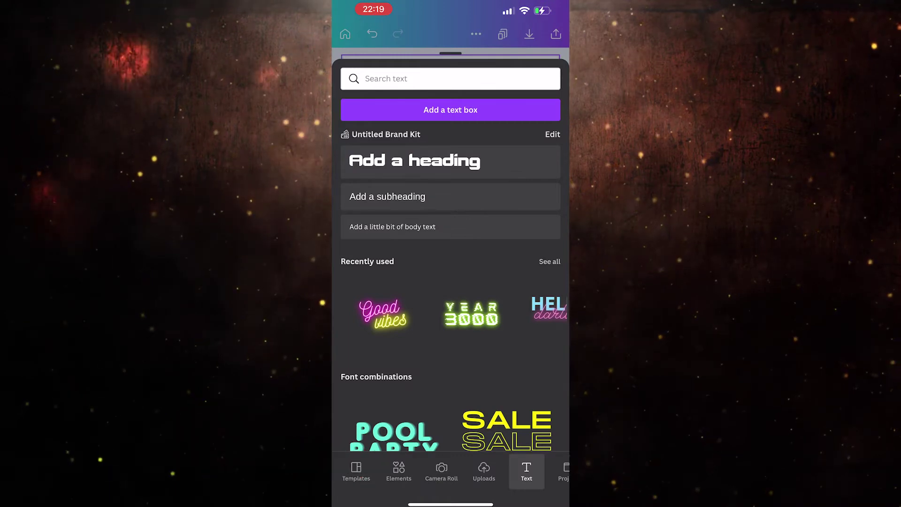
click(398, 470)
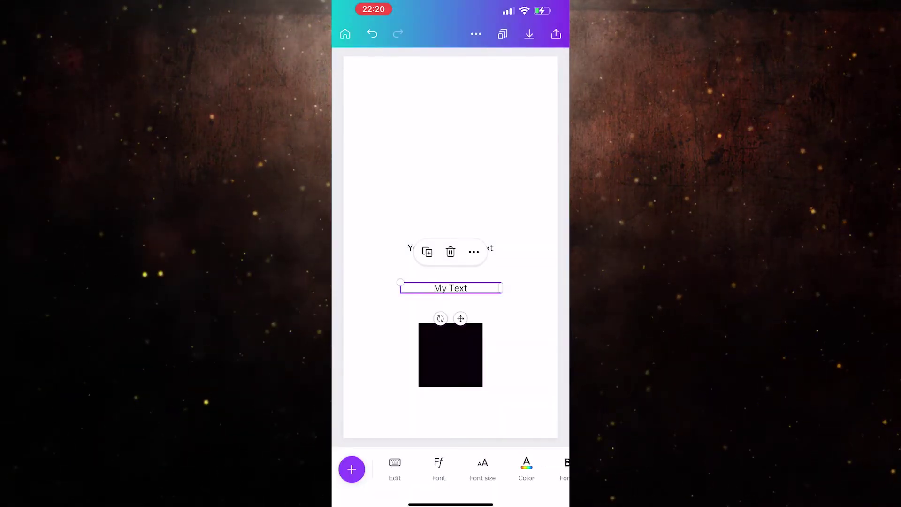
Step: Colour the 'My Text' lettering red
click(526, 468)
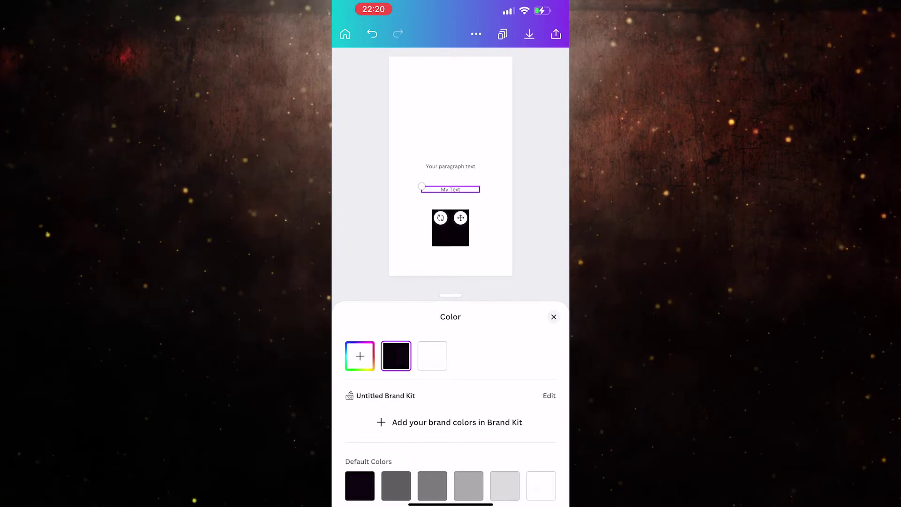
scroll(451, 422, down, 2)
click(359, 444)
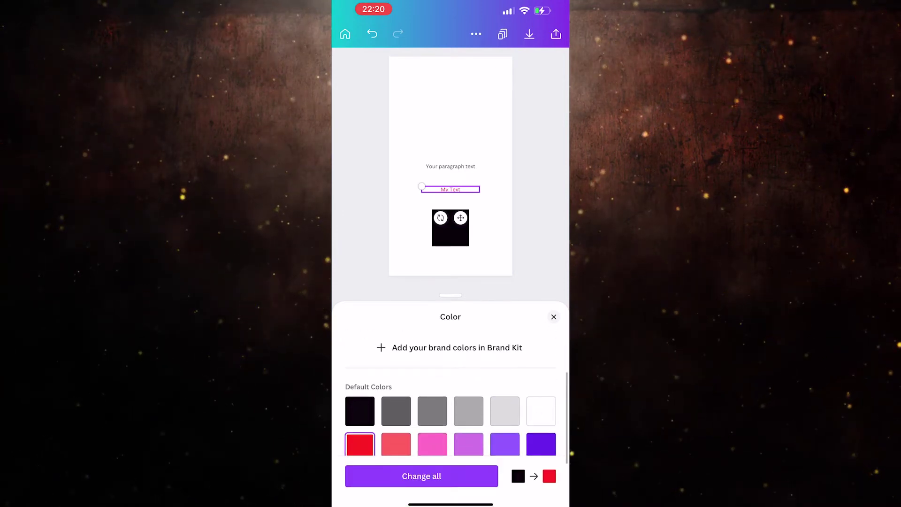
click(553, 317)
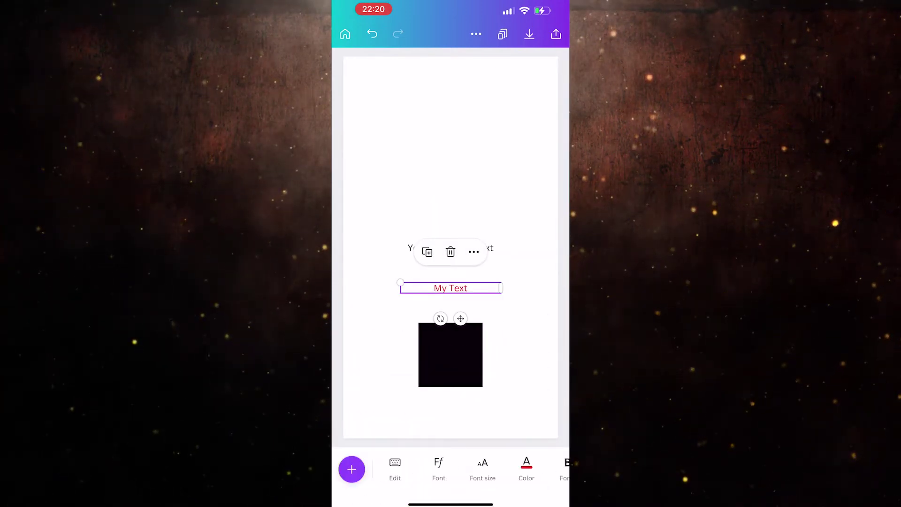
Step: Move 'My Text' onto the black square and squash the square into a shorter rectangle
drag(450, 288, 451, 355)
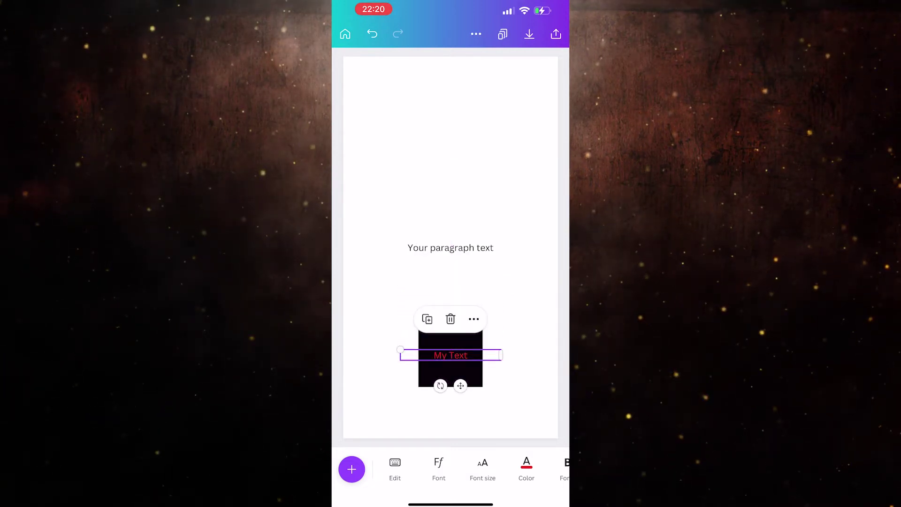
click(450, 177)
click(450, 355)
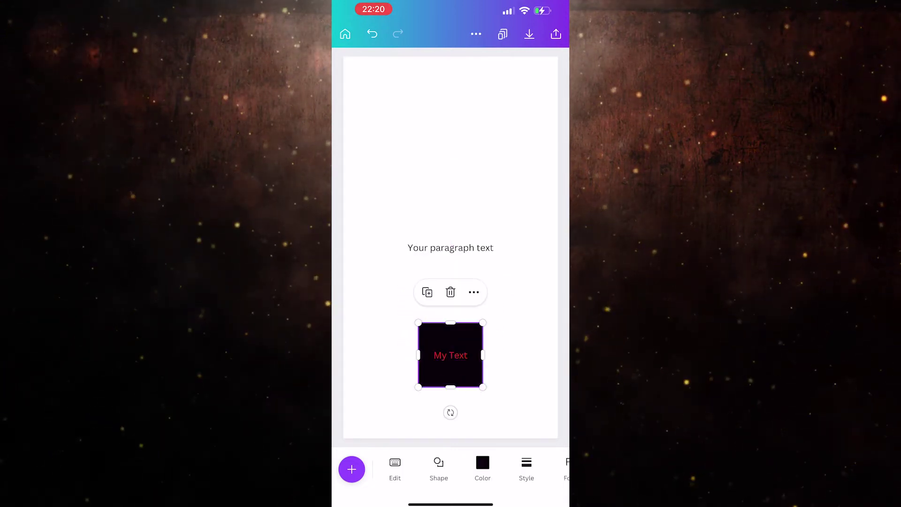
mouse_move(450, 322)
mouse_down()
mouse_move(450, 339)
mouse_move(423, 362)
mouse_move(450, 371)
mouse_up()
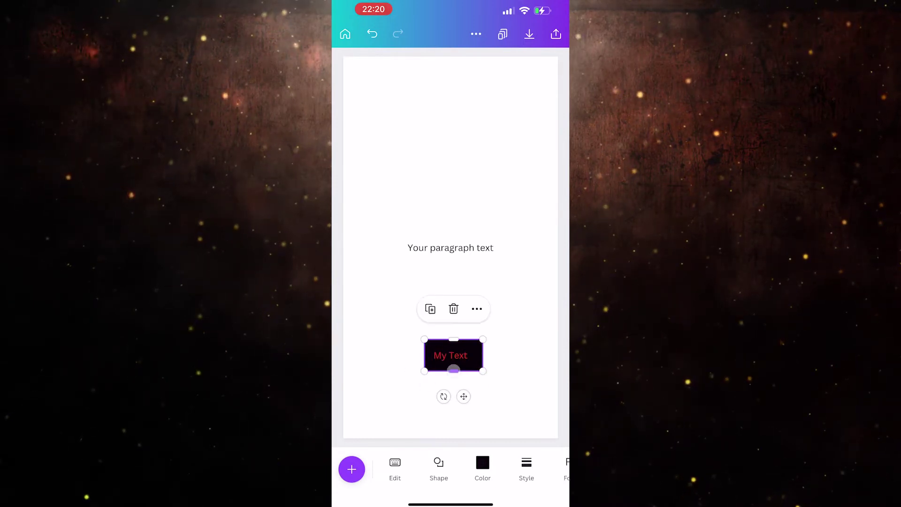
scroll(441, 282, up, 3)
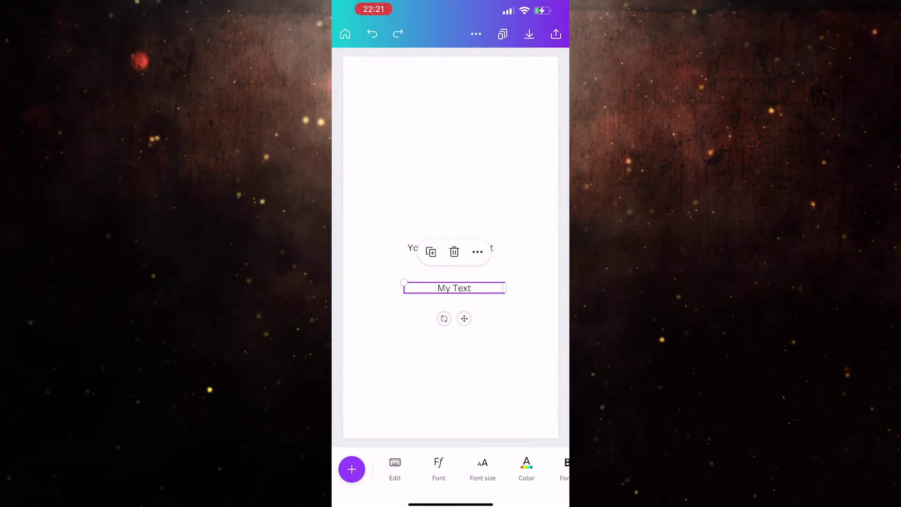
scroll(450, 468, right, 2)
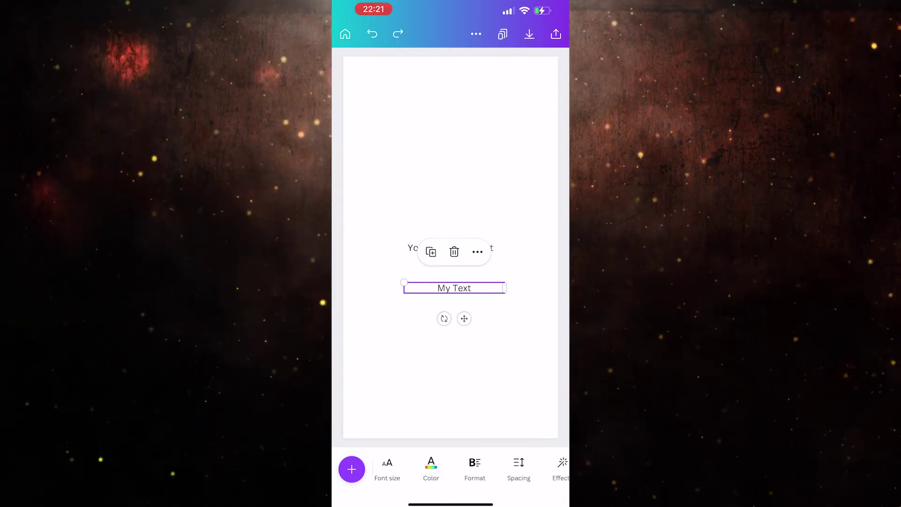
scroll(450, 468, right, 1)
Step: Apply the Background text effect to 'My Text', giving it a yellow highlight
click(489, 467)
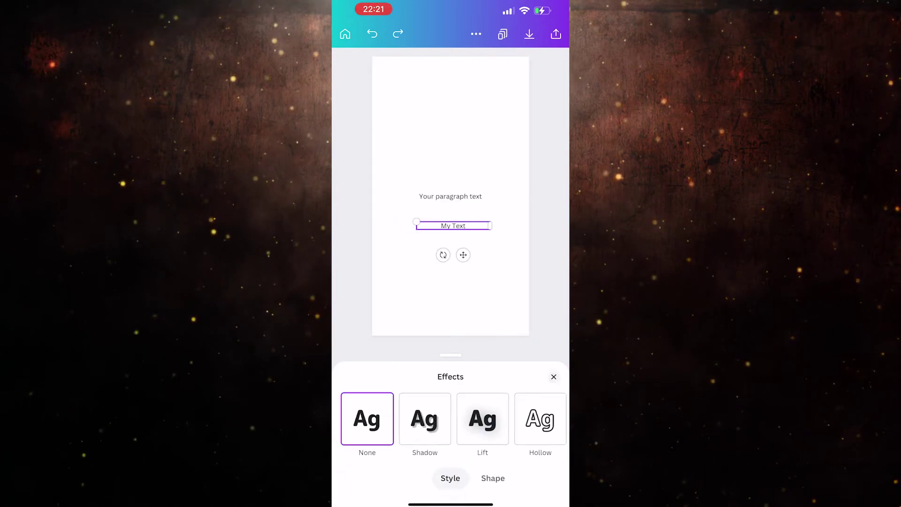
scroll(451, 419, right, 2)
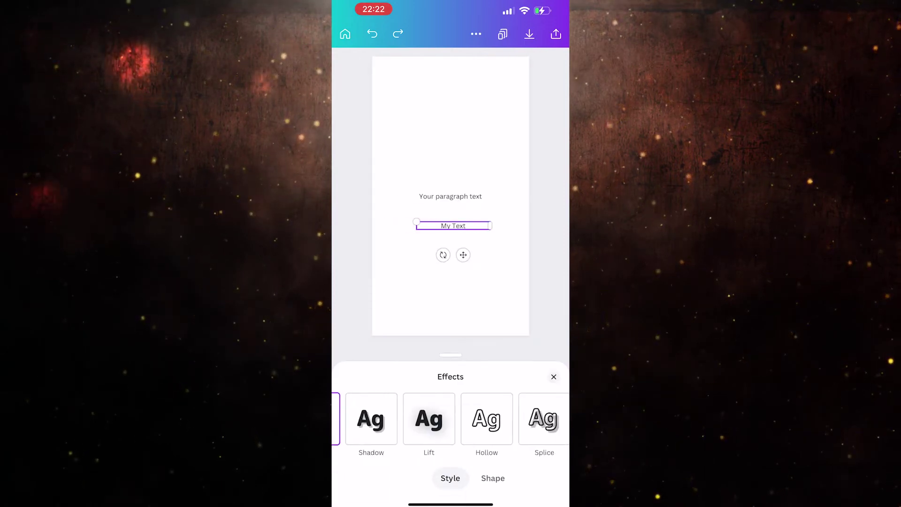
scroll(451, 419, right, 2)
scroll(451, 419, right, 2)
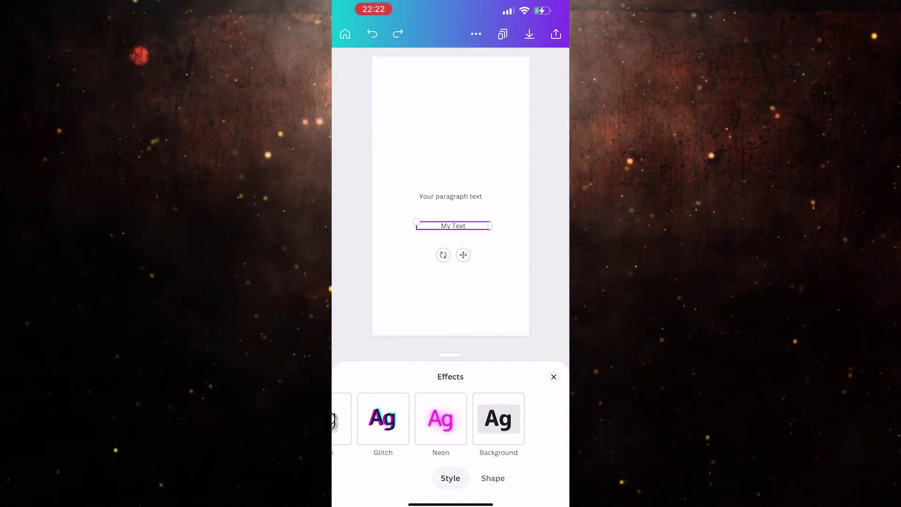
click(532, 419)
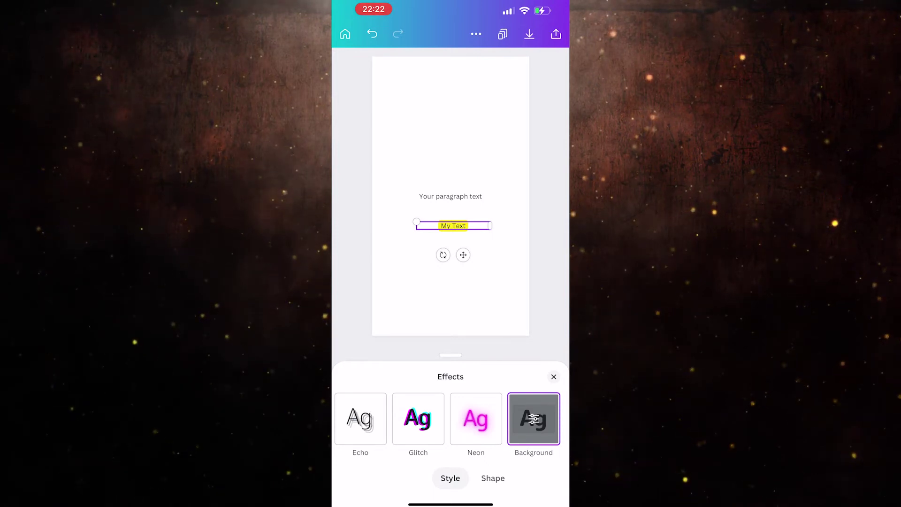
click(532, 418)
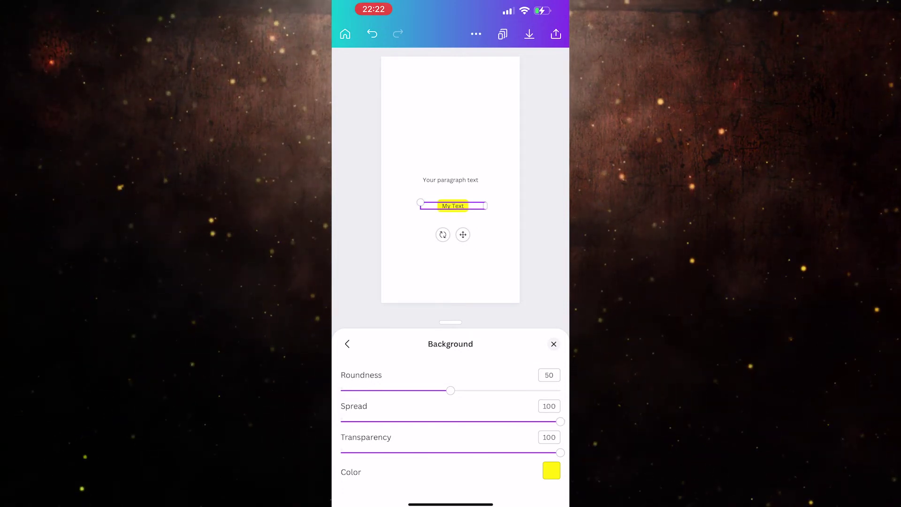
Step: Keep roundness 50 on the yellow background and close the effect settings
click(554, 344)
click(450, 176)
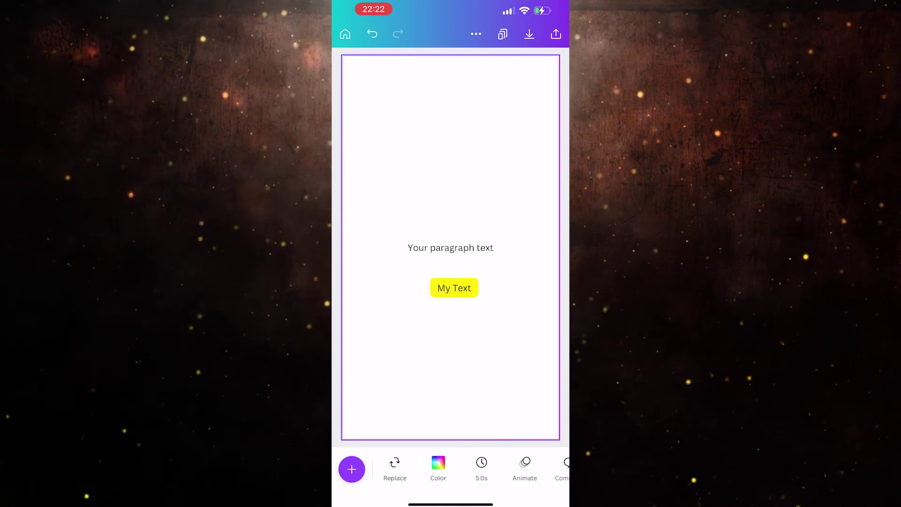
scroll(454, 282, up, 5)
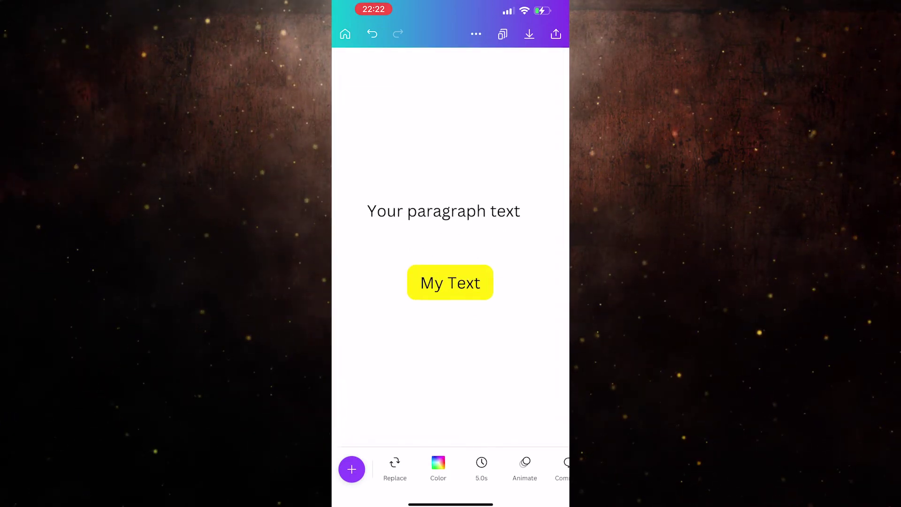